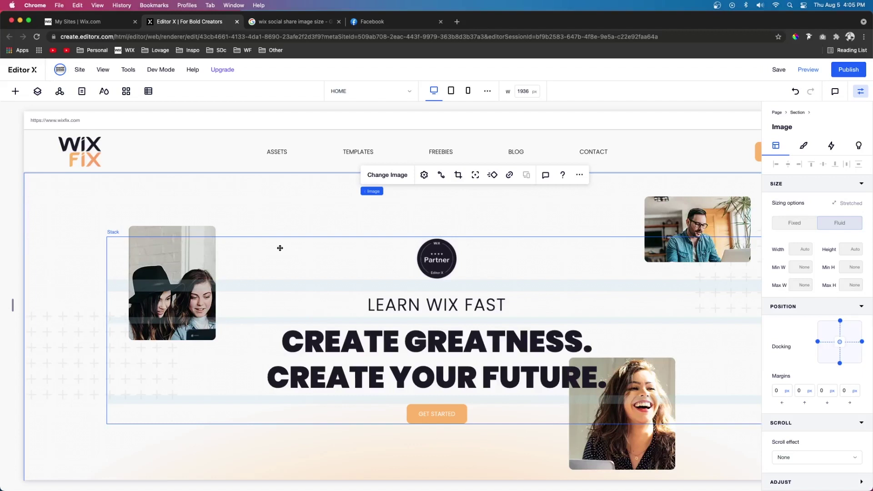
# - Open the page settings of the HOME page and bring up its social share settings
pyautogui.click(82, 92)
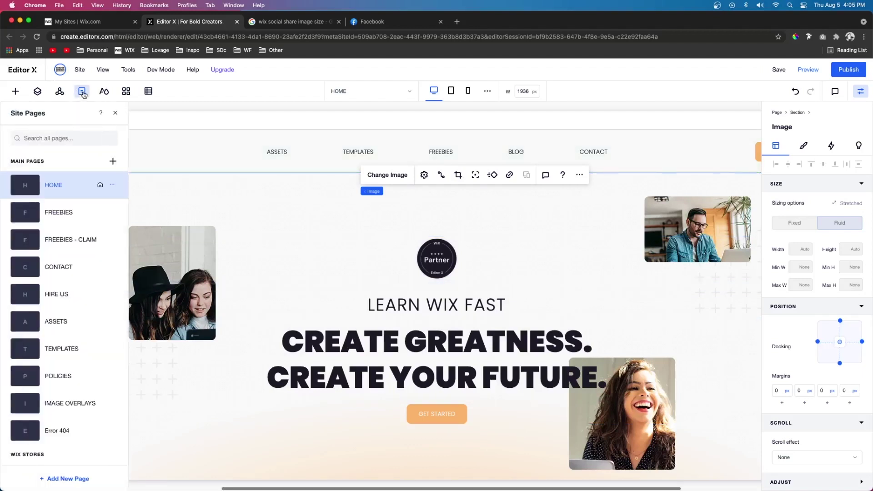
pyautogui.click(112, 186)
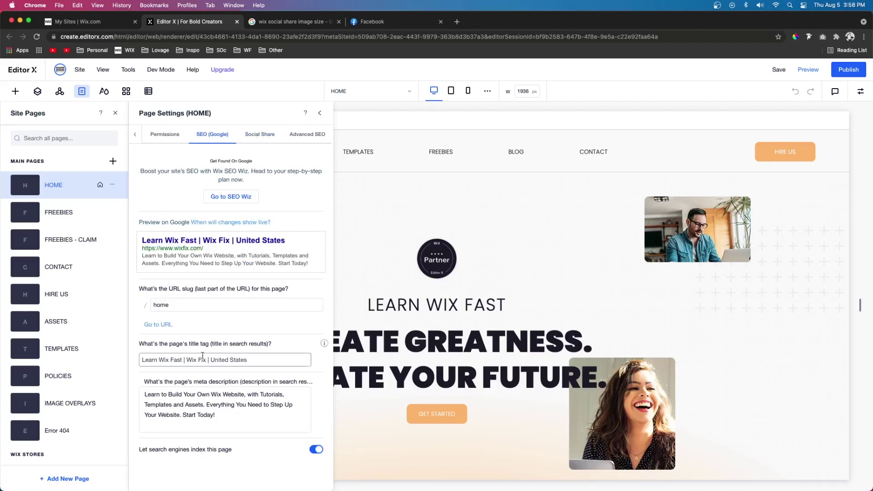
pyautogui.click(252, 135)
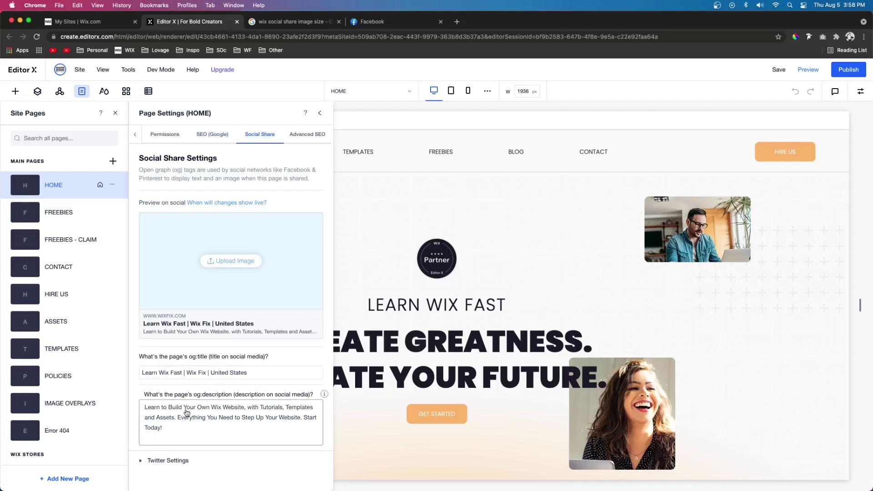
# - Compare the HOME page's og:title with the title tag in its Google SEO settings
pyautogui.click(261, 375)
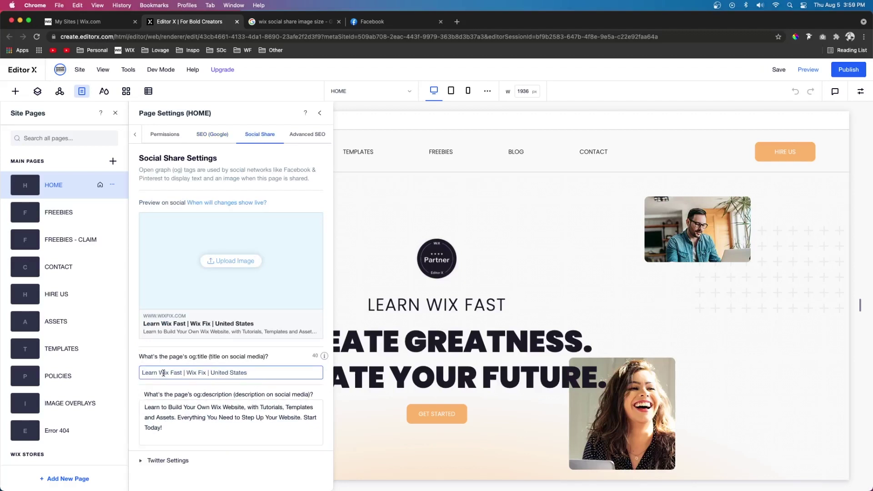
pyautogui.moveTo(164, 374); pyautogui.dragTo(277, 372)
pyautogui.click(212, 135)
pyautogui.click(258, 135)
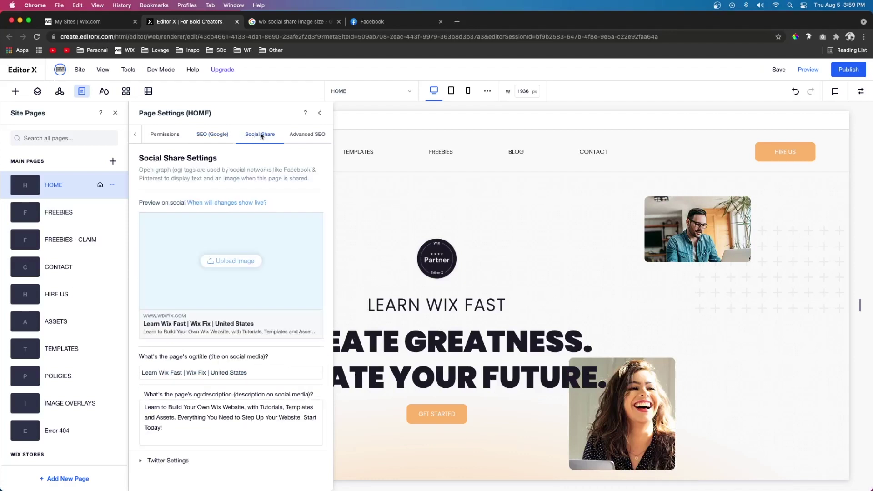
pyautogui.click(218, 135)
pyautogui.click(258, 136)
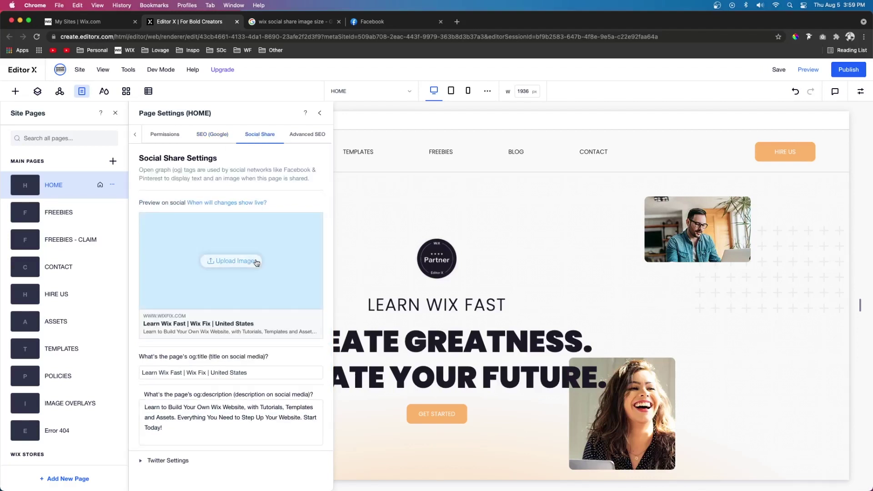
# - Examine the parts of the og:title and the full og:description, and compare them with the Google search preview
pyautogui.click(256, 373)
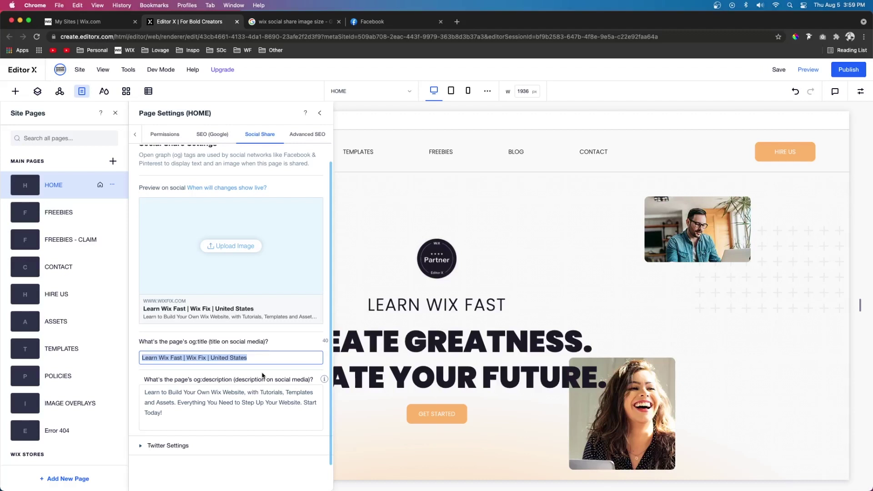
pyautogui.click(180, 358)
pyautogui.moveTo(181, 358); pyautogui.dragTo(139, 360)
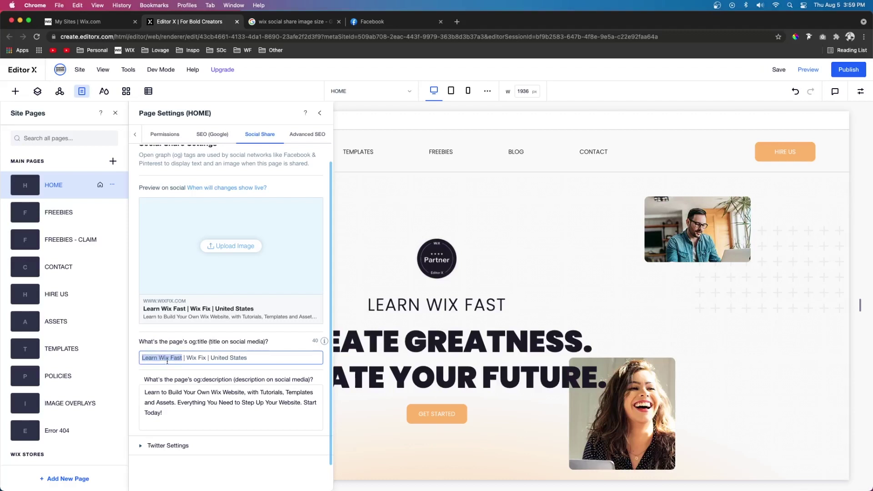
pyautogui.moveTo(187, 358); pyautogui.dragTo(266, 360)
pyautogui.click(223, 358)
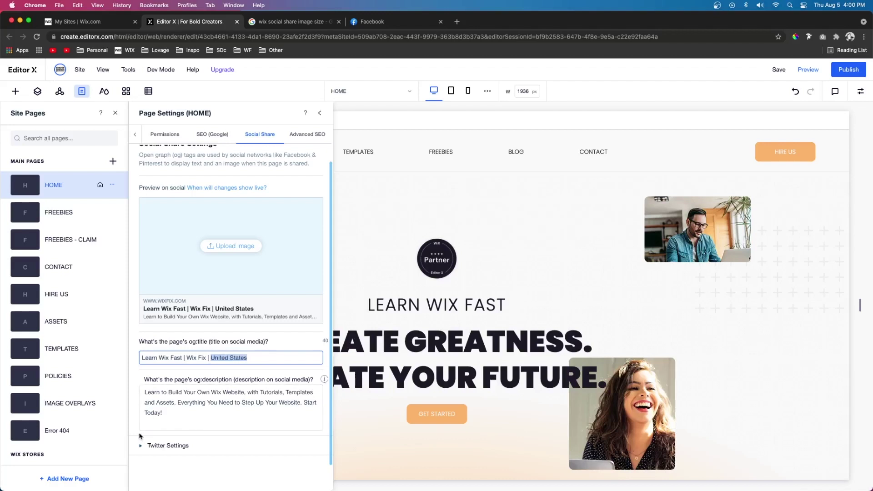
pyautogui.click(188, 412)
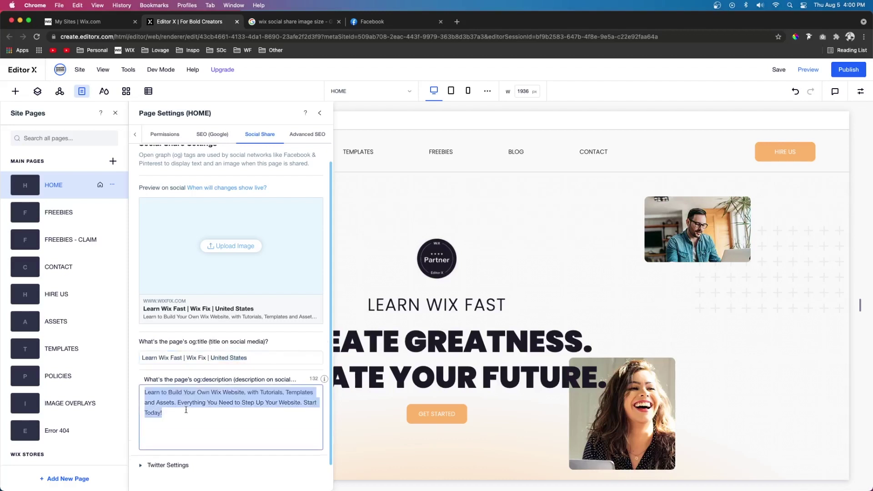
pyautogui.click(188, 412)
pyautogui.moveTo(189, 413); pyautogui.dragTo(141, 393)
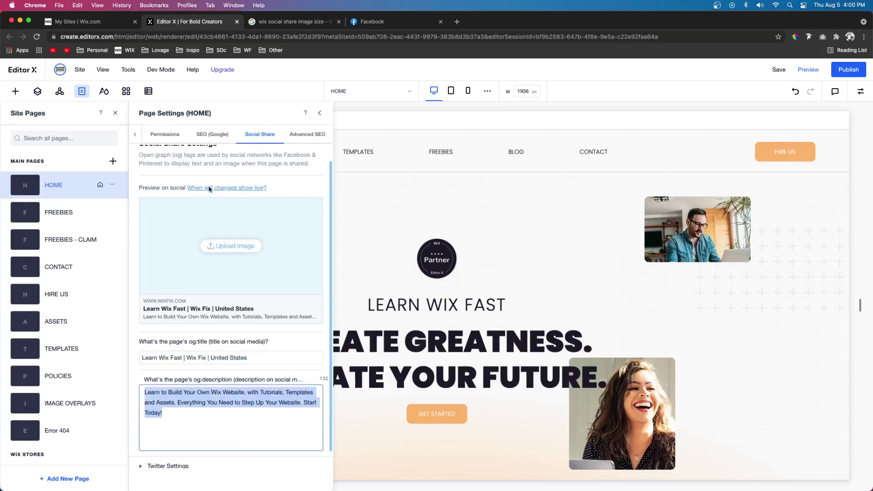
pyautogui.click(210, 135)
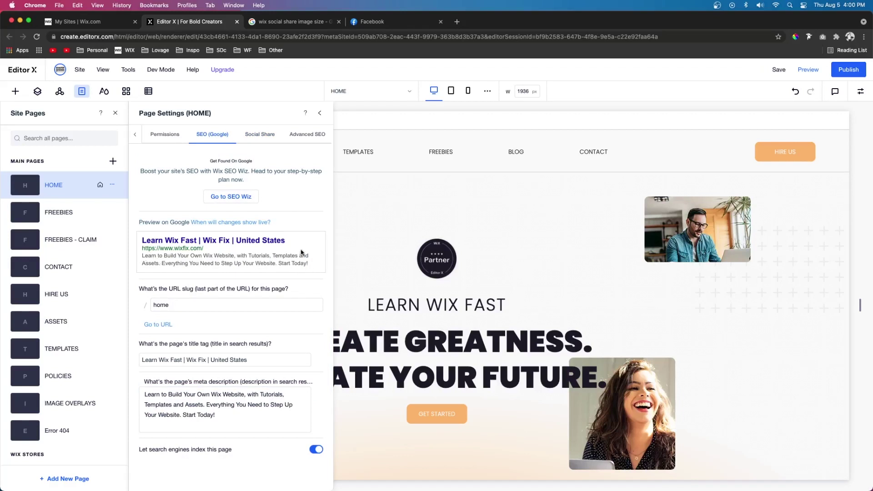
# - Shorten the HOME page's og:description to "Learn to Build Your Own Wix Website, with Tutorials, Templates and Assets."
pyautogui.click(258, 134)
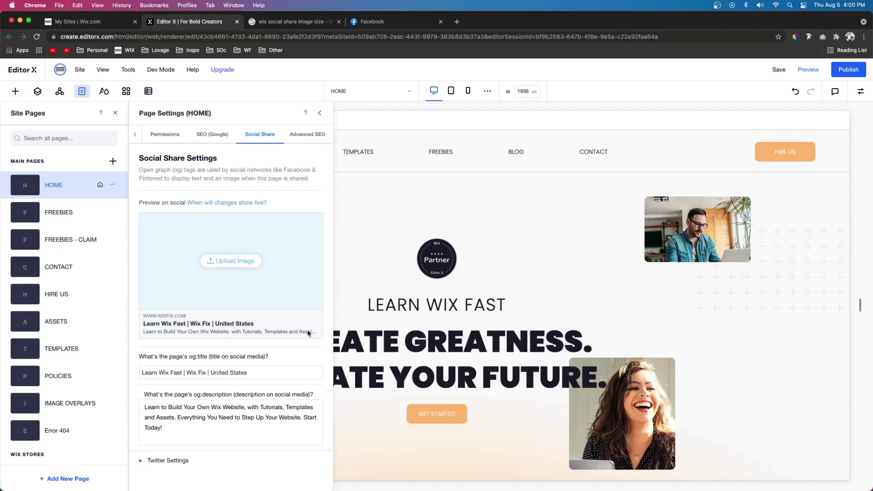
pyautogui.click(200, 427)
pyautogui.moveTo(189, 428); pyautogui.dragTo(177, 421)
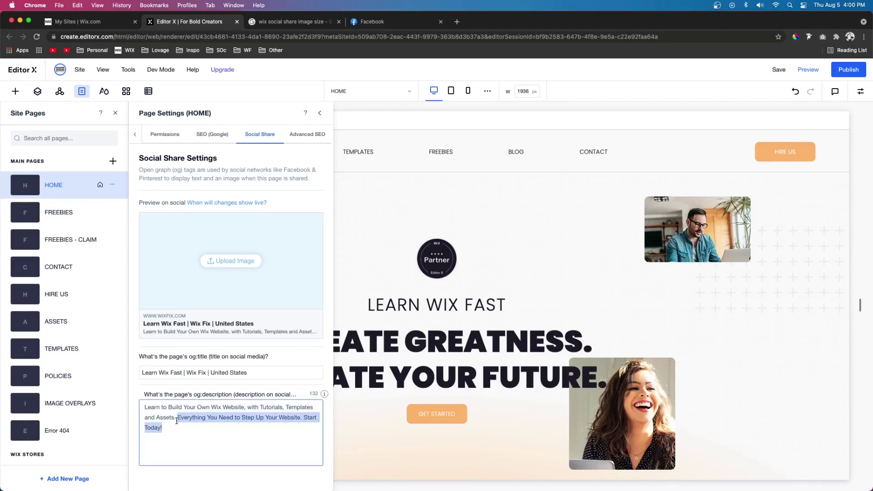
pyautogui.press('BackSpace')
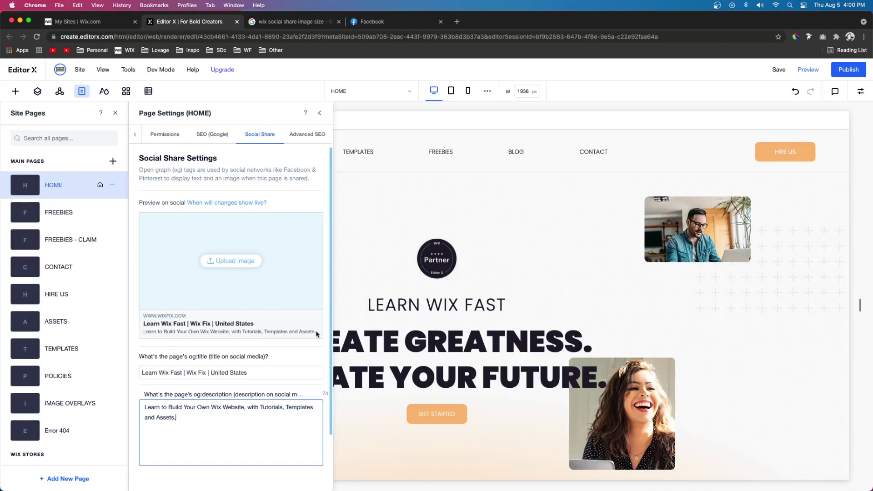
pyautogui.click(179, 374)
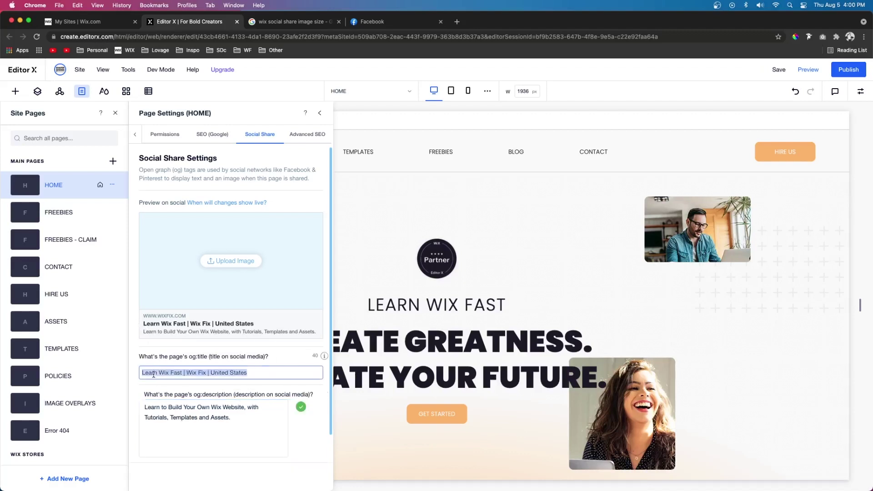
# - Review the wording of the shortened og:description from its opening words onward
pyautogui.click(160, 415)
pyautogui.click(147, 407)
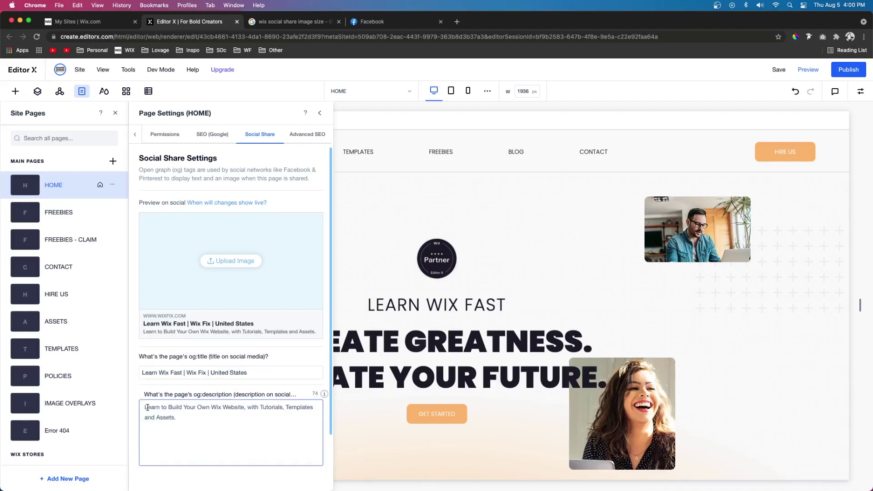
pyautogui.moveTo(147, 407); pyautogui.dragTo(167, 409)
pyautogui.click(163, 408)
pyautogui.click(254, 408)
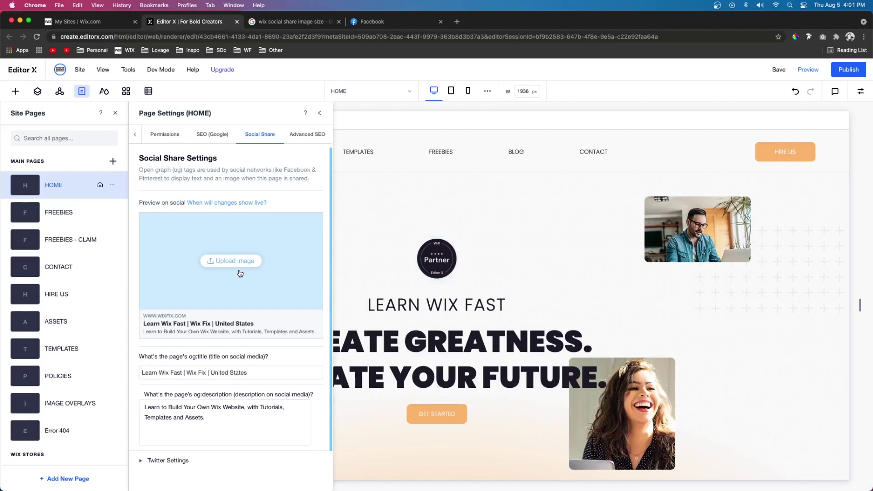
# - Open the image chooser for the social share image and check the recommended image dimensions in the Google search results
pyautogui.click(228, 262)
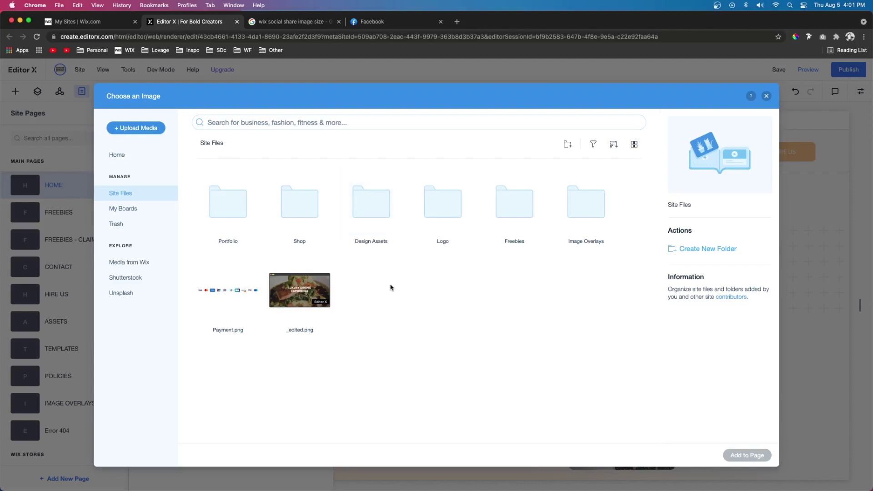
pyautogui.click(294, 22)
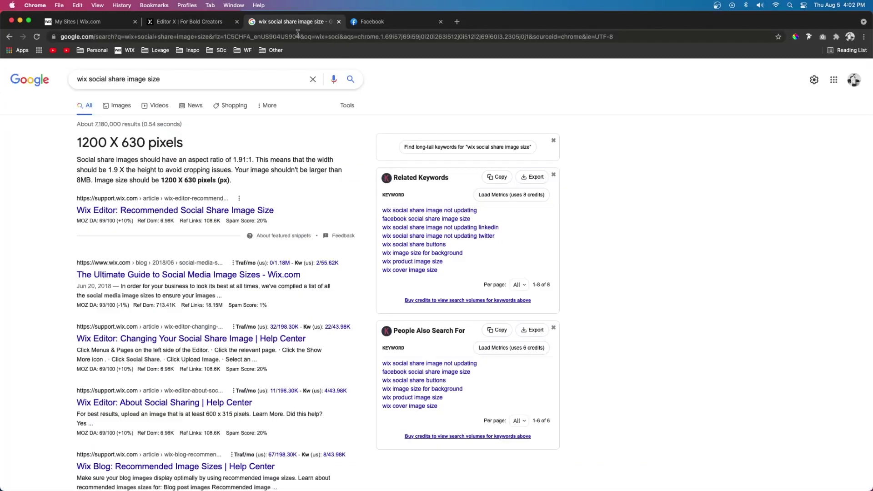
pyautogui.moveTo(80, 144); pyautogui.dragTo(194, 147)
pyautogui.click(193, 148)
pyautogui.moveTo(121, 144); pyautogui.dragTo(145, 144)
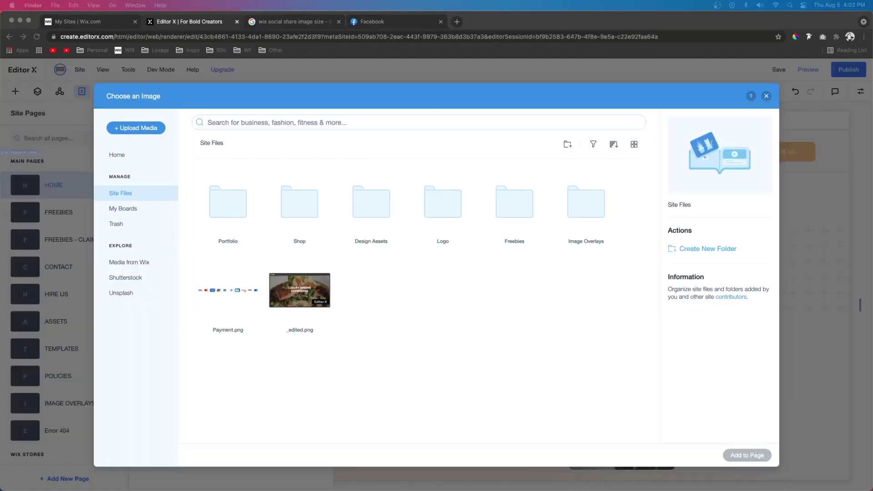
# - Upload the "WF - Social Share Images" picture to the site files and add it as the HOME page's social share image
pyautogui.moveTo(399, 292); pyautogui.dragTo(397, 290)
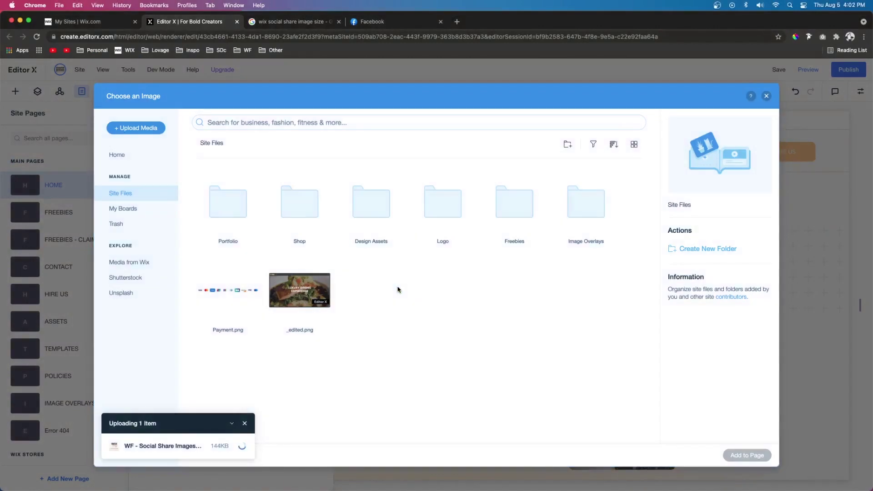
pyautogui.click(747, 455)
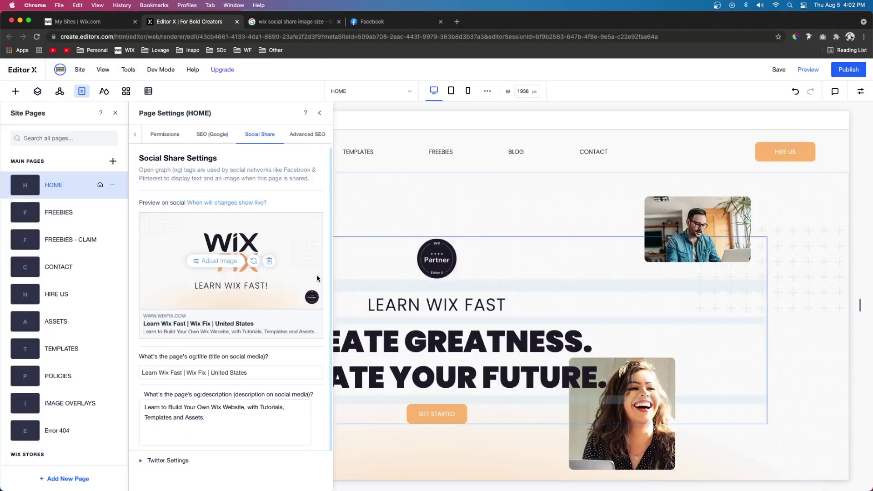
pyautogui.scroll(-1, 273, 346)
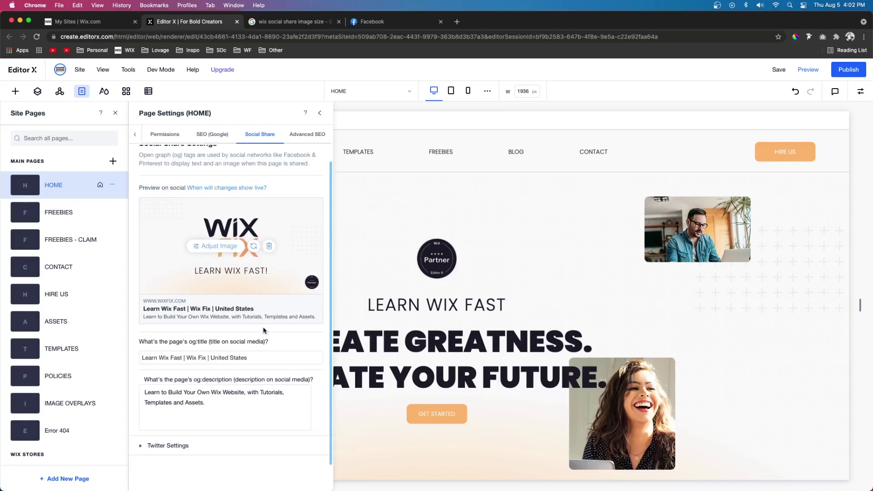
# - Expand the Twitter settings and compare the Twitter preview with the general social preview
pyautogui.click(159, 447)
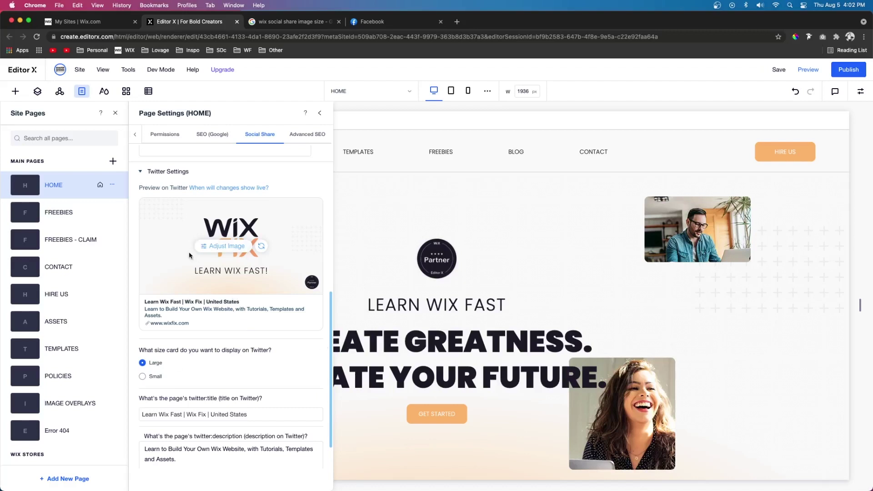
pyautogui.scroll(7, 229, 270)
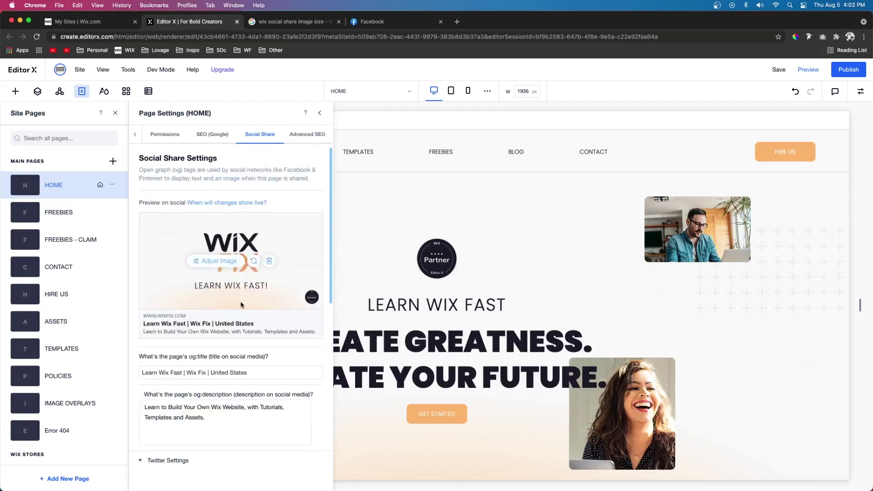
pyautogui.scroll(-8, 241, 304)
# - Try the Small Twitter card size against Large to compare their previews, and return the card to Large
pyautogui.click(142, 340)
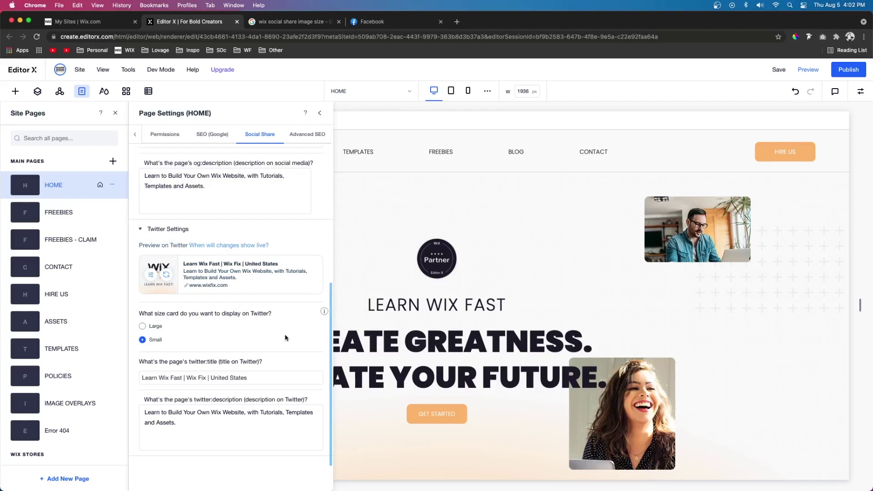
pyautogui.click(155, 327)
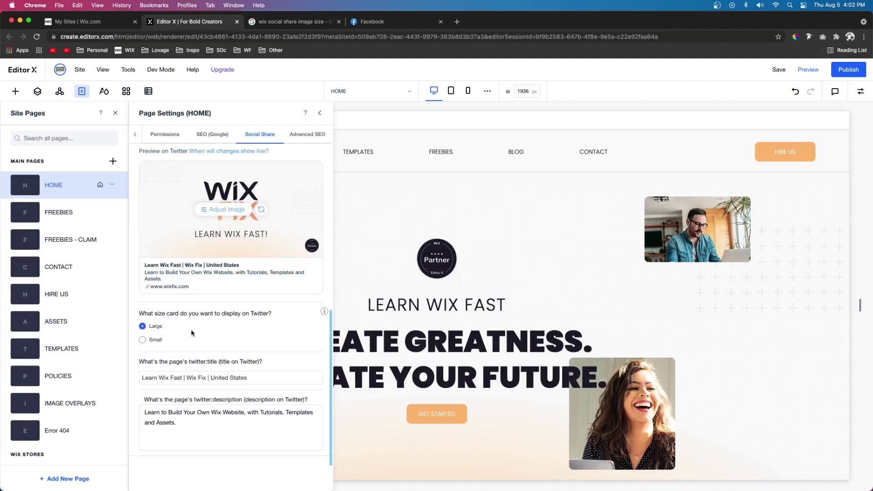
pyautogui.click(154, 341)
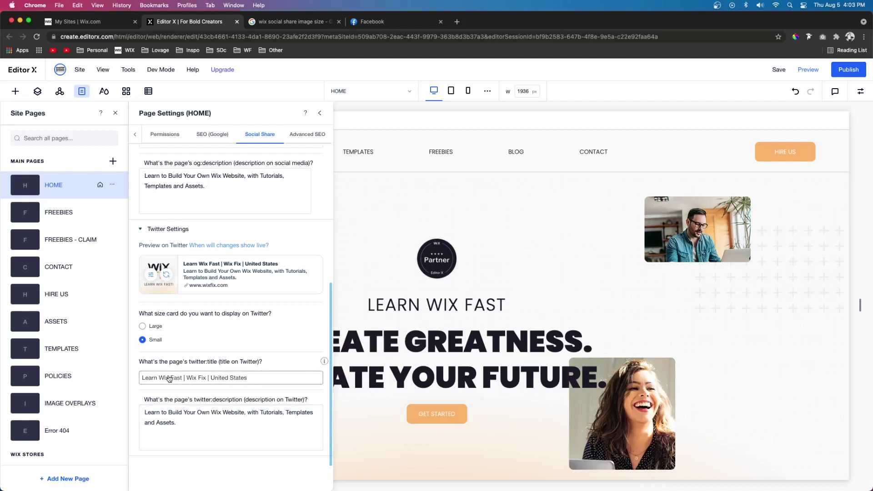
# - Review the finished social preview, title and description together with the large Twitter card preview
pyautogui.scroll(5, 286, 322)
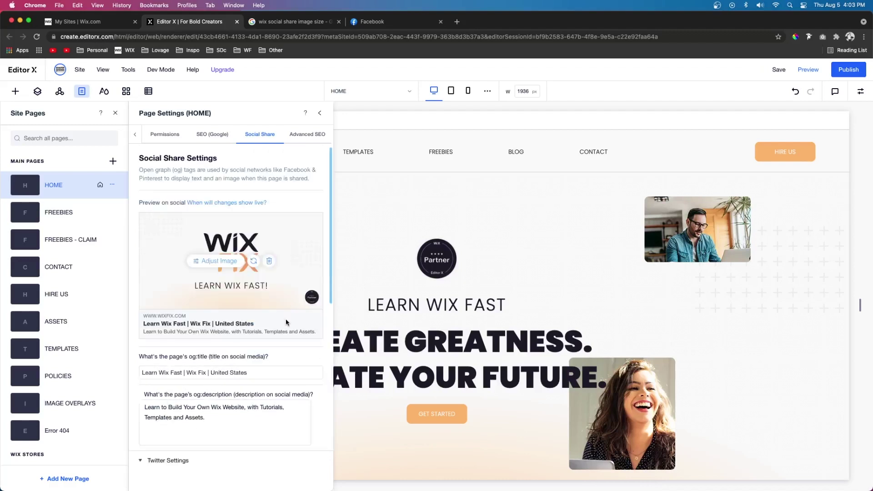
pyautogui.scroll(-5, 177, 342)
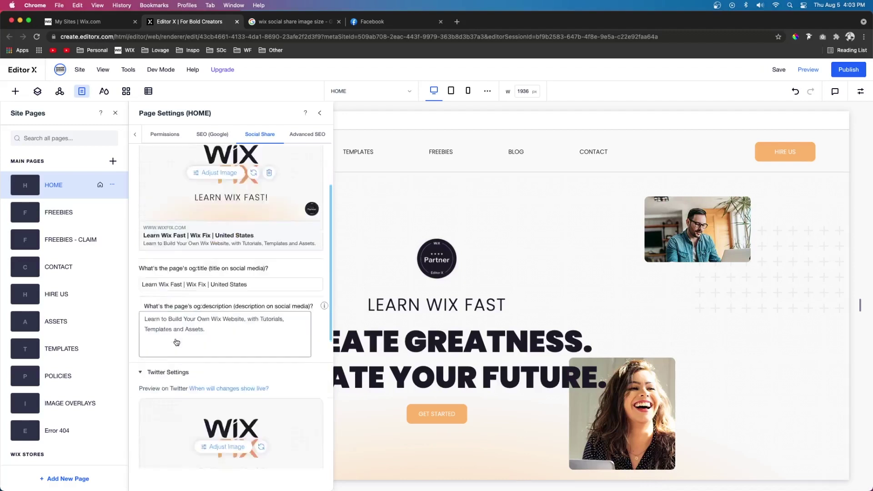
pyautogui.scroll(5, 279, 281)
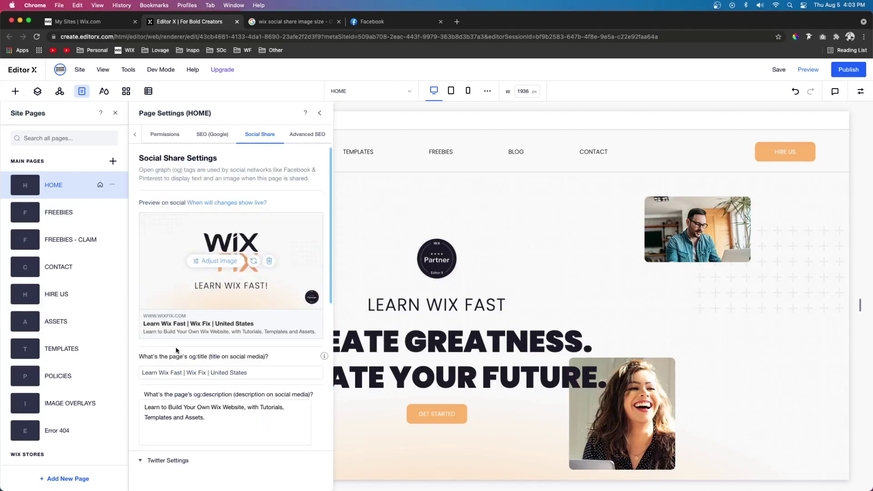
pyautogui.scroll(-5, 176, 348)
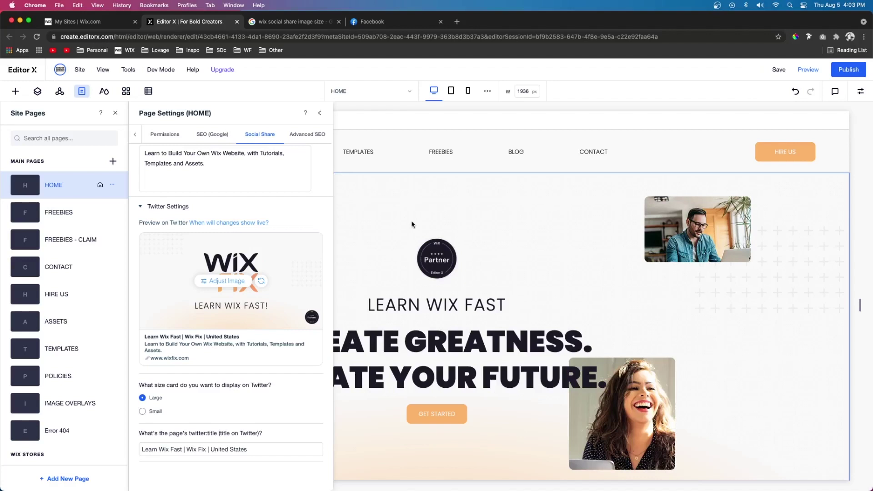